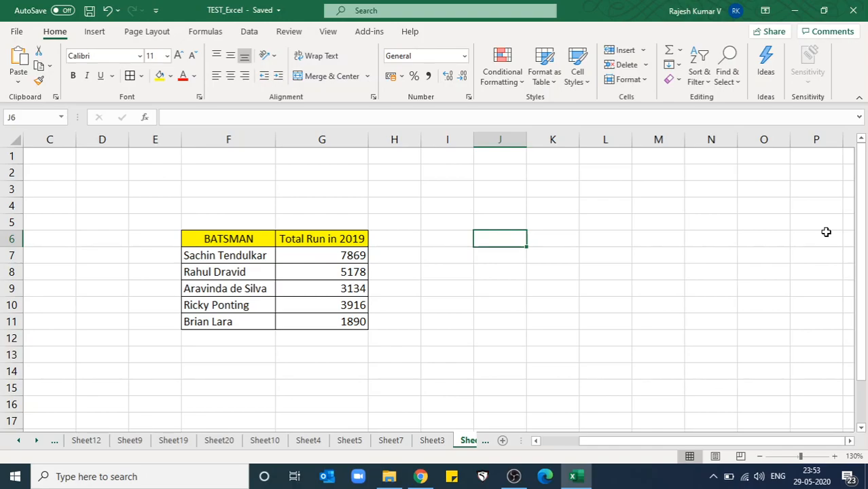
# - Insert a doughnut chart from the batsman run table, starting with a cell inside the table selected
pyautogui.moveTo(197, 239); pyautogui.dragTo(313, 317)
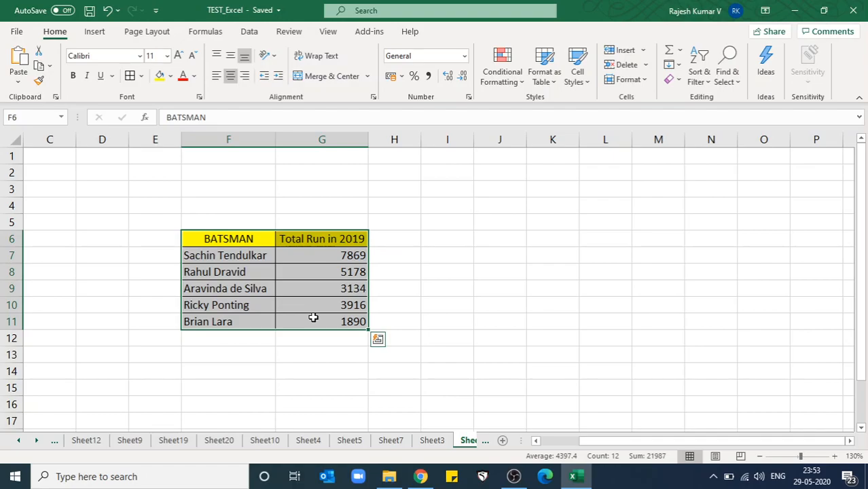
pyautogui.click(360, 286)
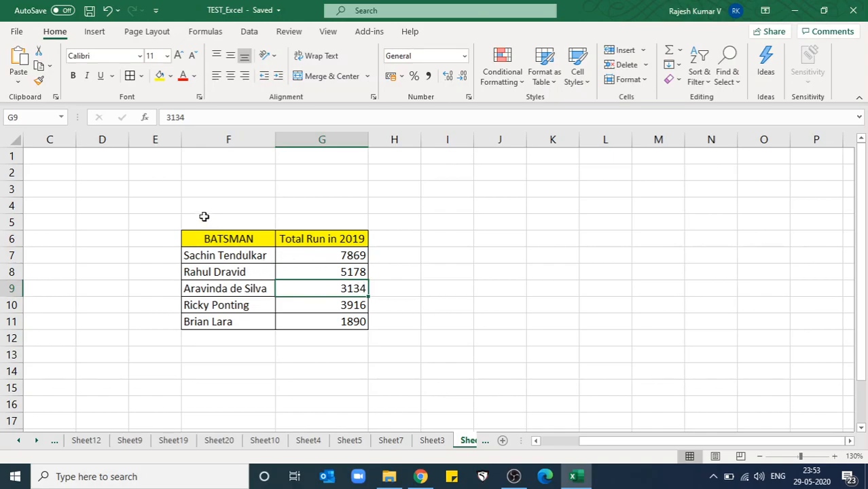
pyautogui.click(93, 32)
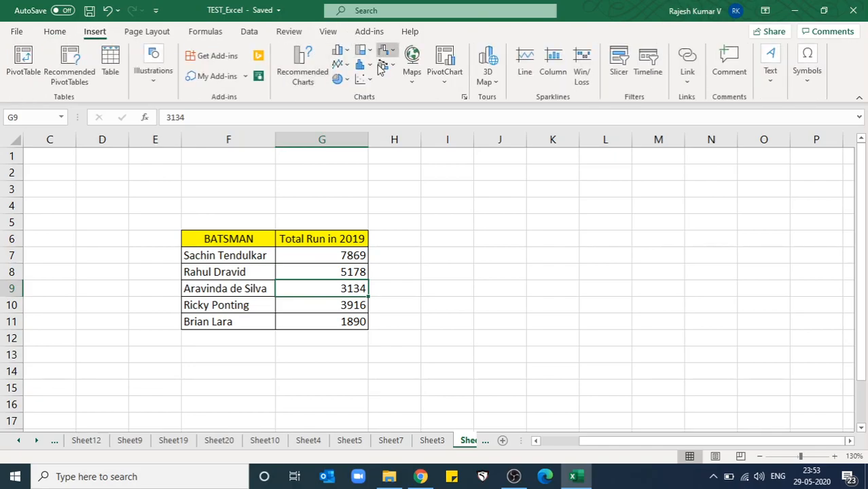
pyautogui.click(346, 80)
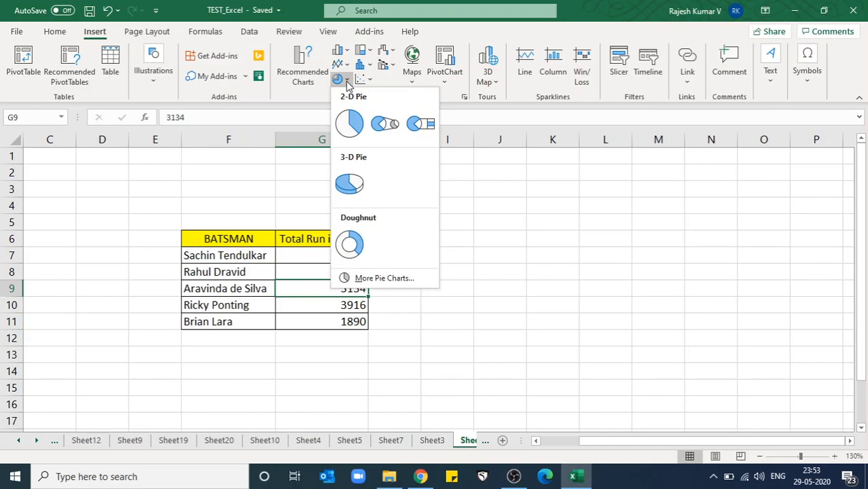
pyautogui.click(350, 243)
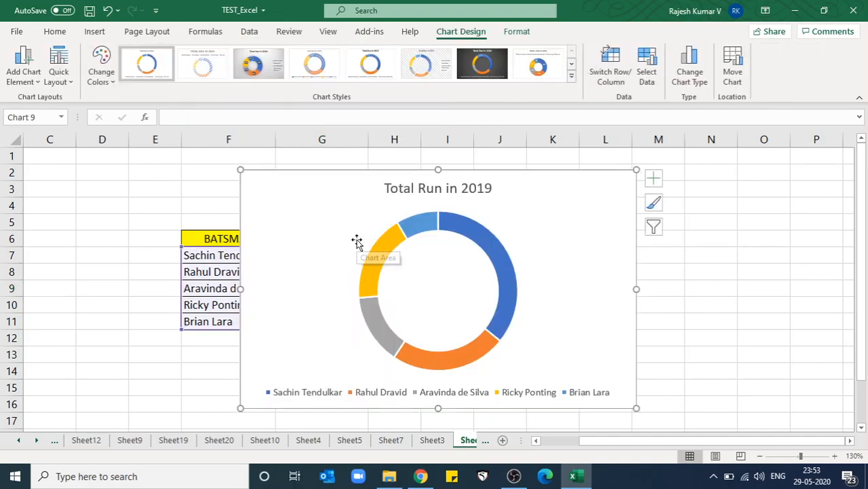
# - Reposition the doughnut chart clear of the batsman table, and delete the chart
pyautogui.moveTo(547, 223); pyautogui.dragTo(742, 241)
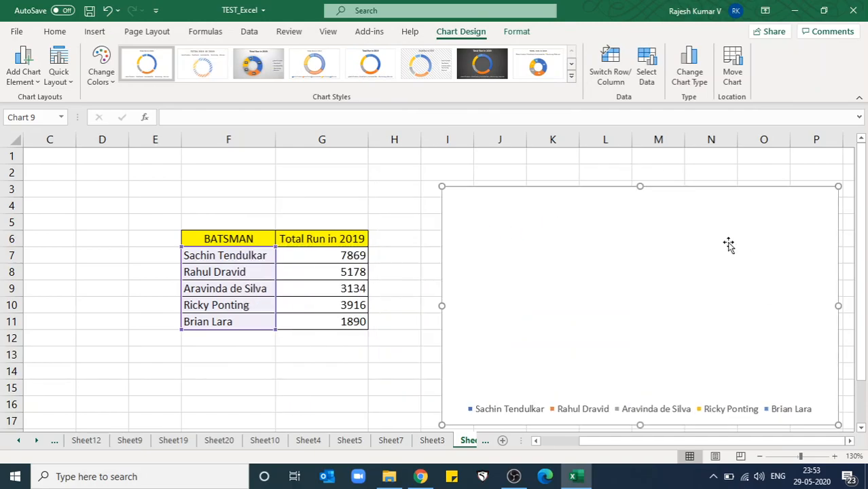
pyautogui.hotkey('ctrl', 'z')
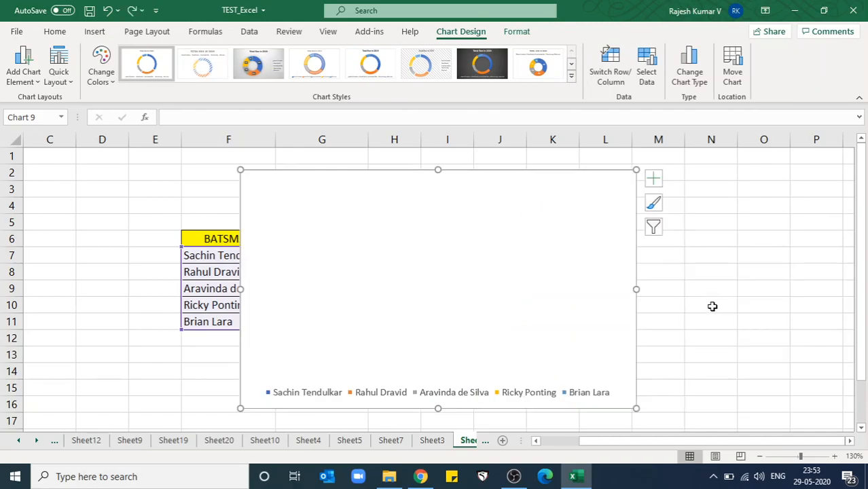
pyautogui.moveTo(599, 262); pyautogui.dragTo(833, 254)
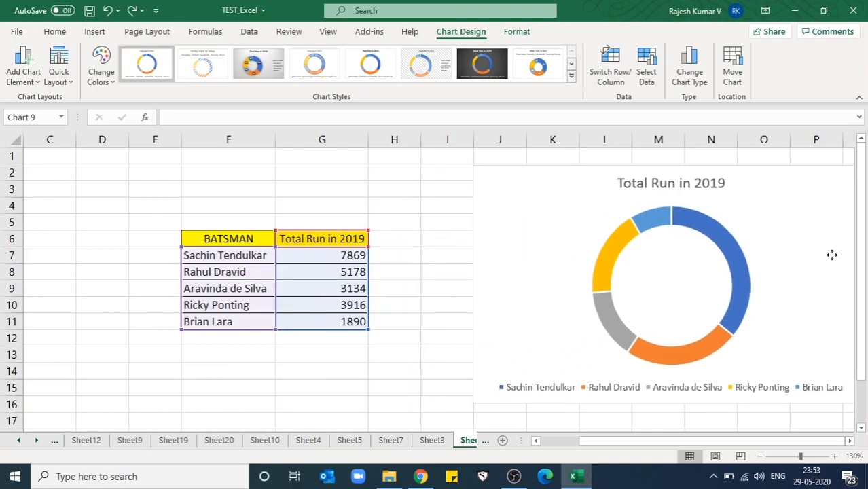
pyautogui.moveTo(601, 246); pyautogui.dragTo(583, 276)
pyautogui.moveTo(537, 260); pyautogui.dragTo(487, 246)
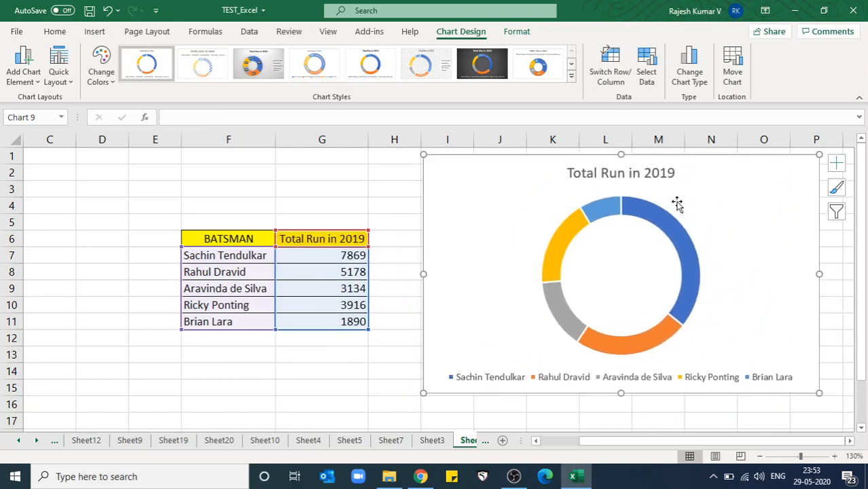
pyautogui.press('Delete')
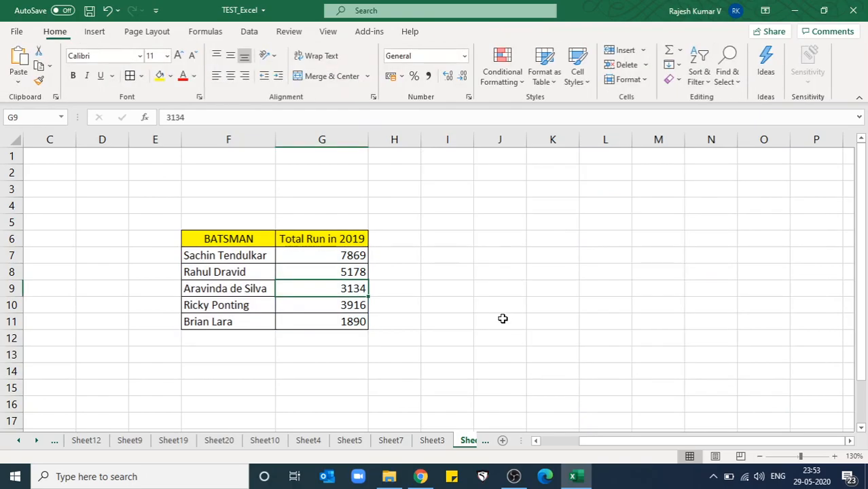
# - Insert a blank doughnut chart with empty cell I6 selected, and place it beside the batsman table
pyautogui.click(453, 253)
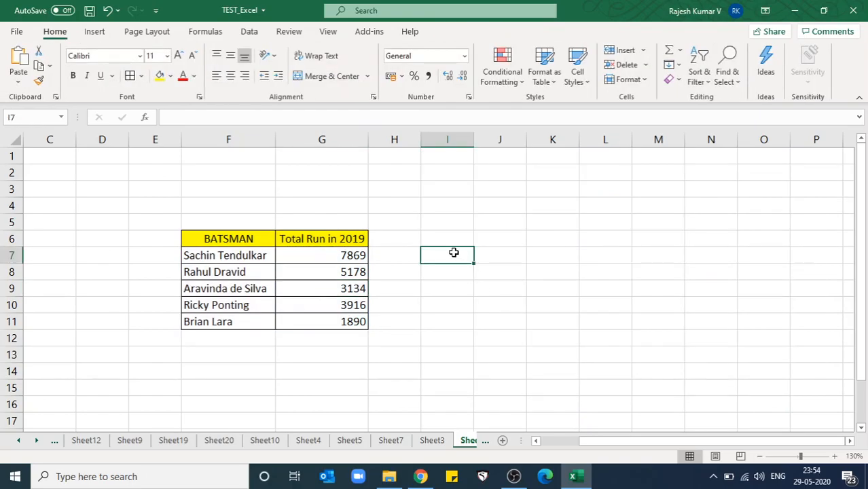
pyautogui.click(462, 241)
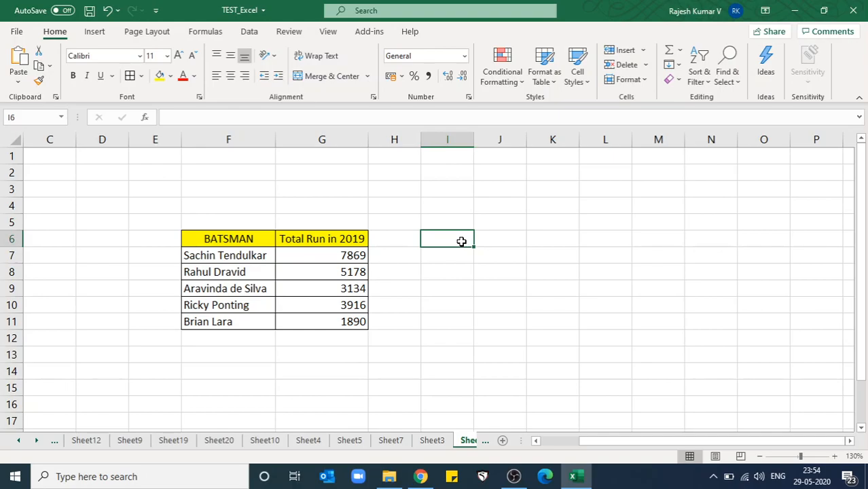
pyautogui.click(86, 37)
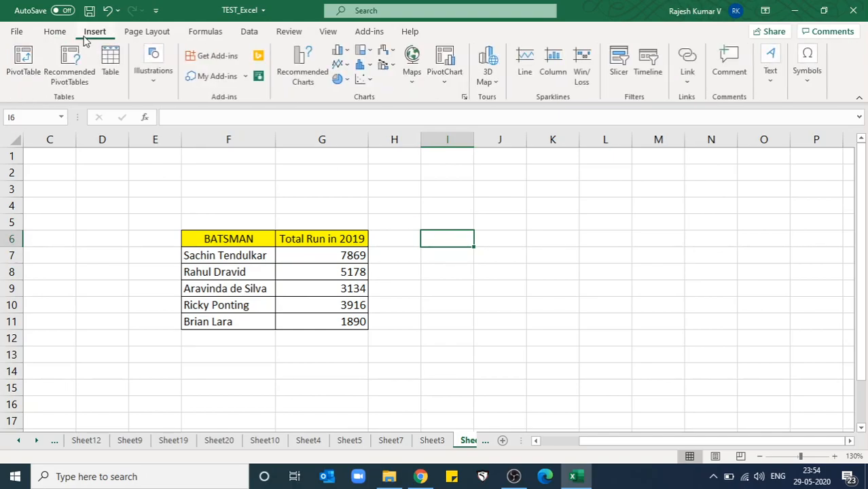
pyautogui.click(343, 80)
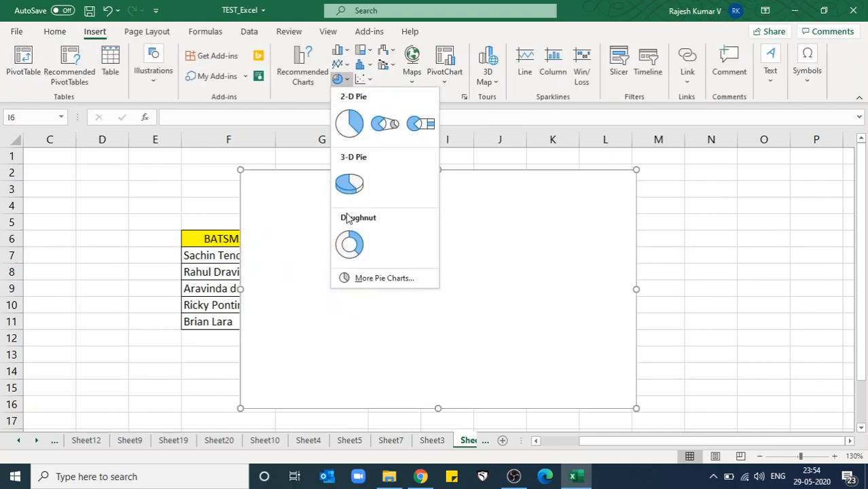
pyautogui.click(348, 243)
pyautogui.moveTo(349, 236); pyautogui.dragTo(680, 231)
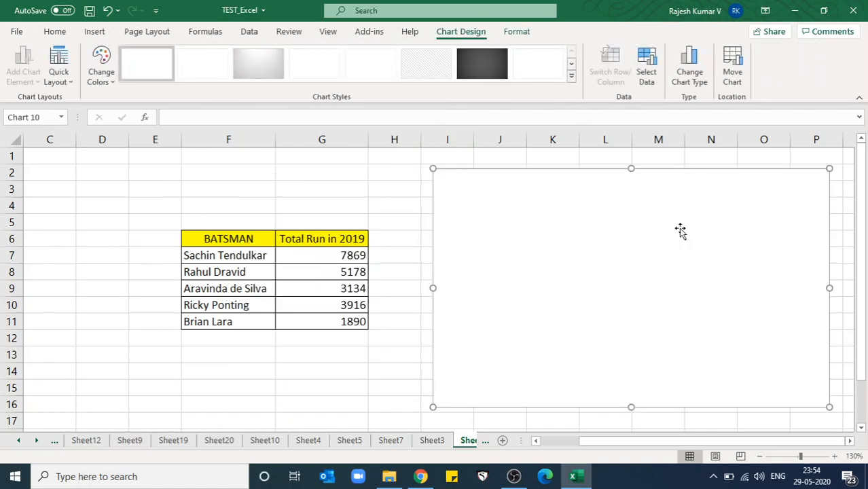
# - Set the blank chart's data range to the run totals in Sheet8 cells G7:G11
pyautogui.rightClick(586, 227)
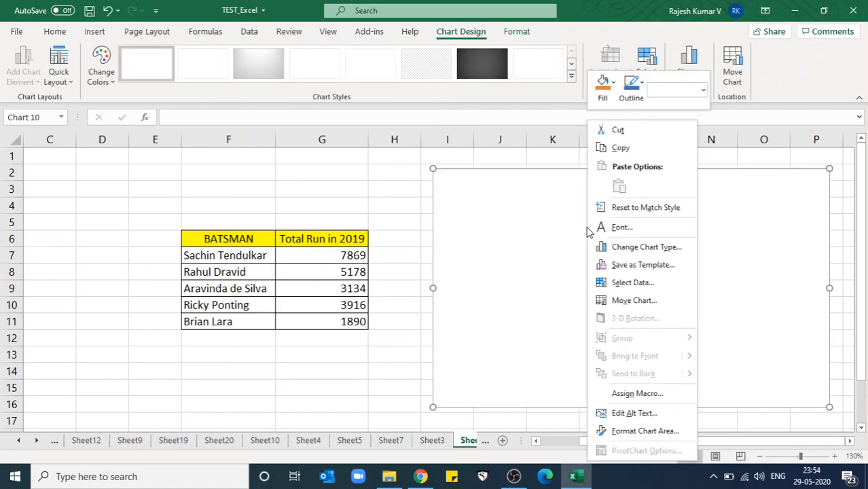
pyautogui.click(647, 284)
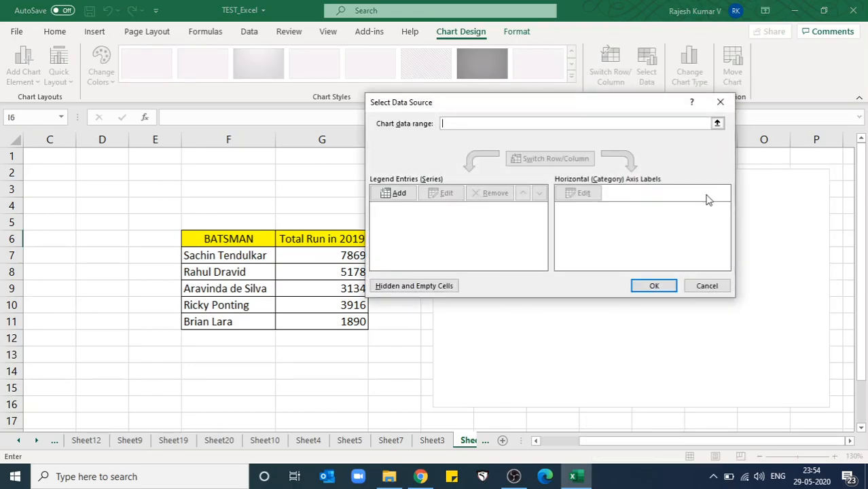
pyautogui.click(717, 123)
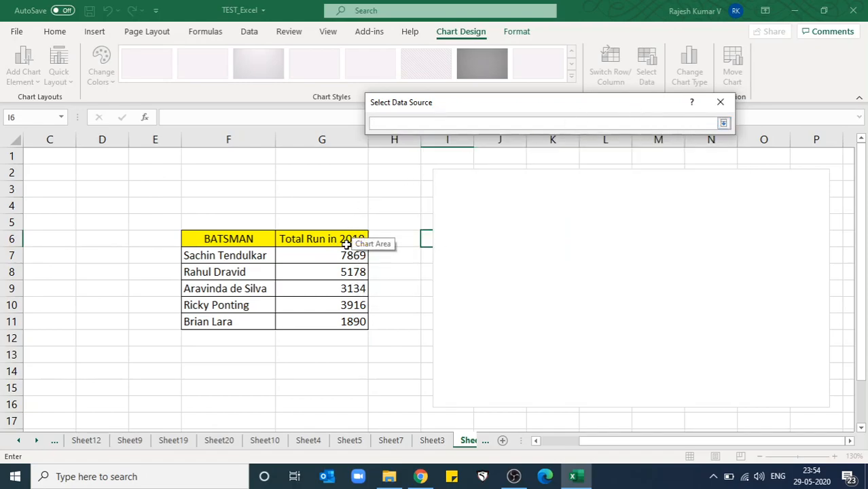
pyautogui.moveTo(345, 254); pyautogui.dragTo(347, 324)
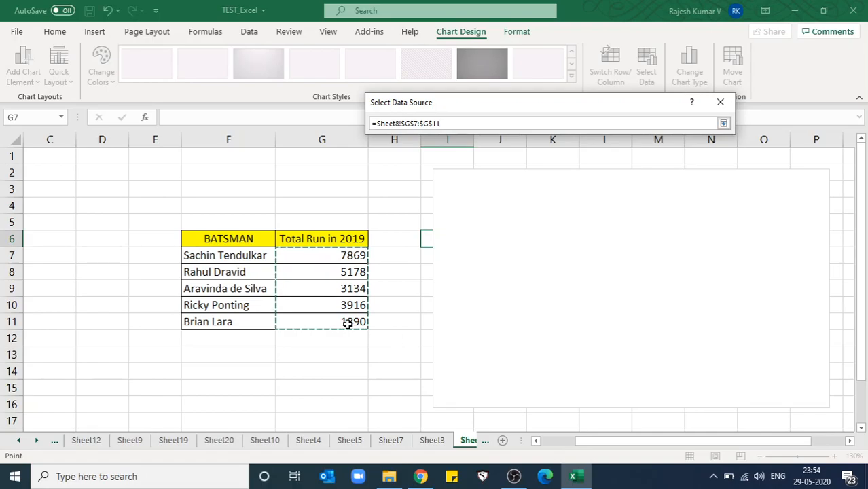
pyautogui.click(723, 123)
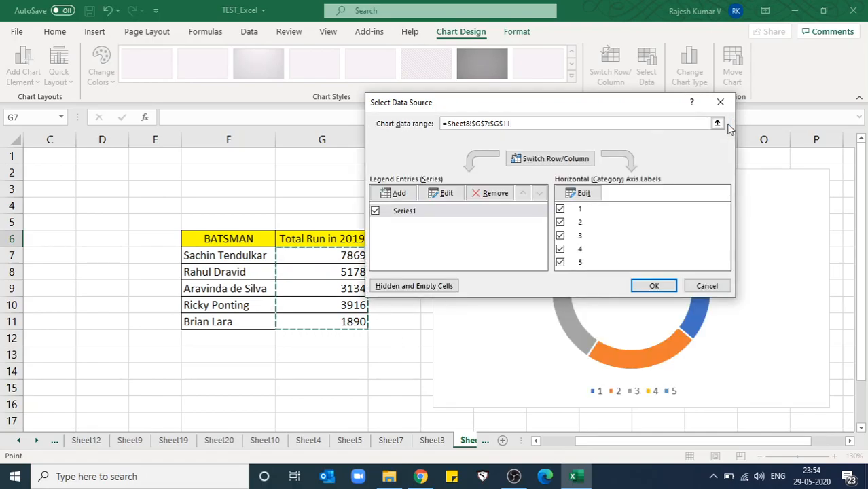
pyautogui.moveTo(603, 109); pyautogui.dragTo(241, 173)
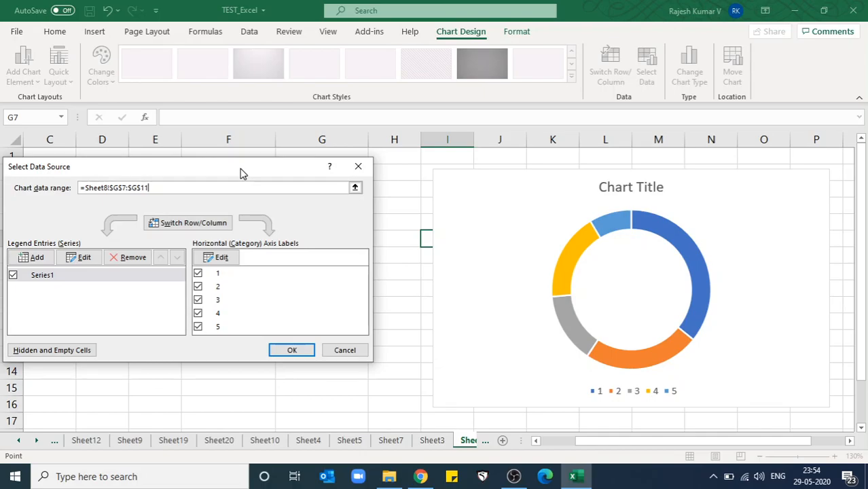
pyautogui.moveTo(241, 173); pyautogui.dragTo(345, 167)
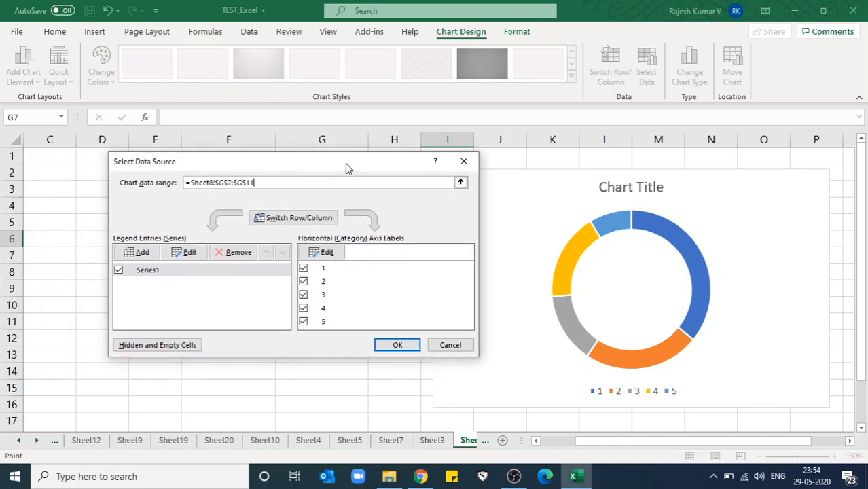
# - Edit the chart's data series and name it "Total Run in 2019" as plain text
pyautogui.click(178, 270)
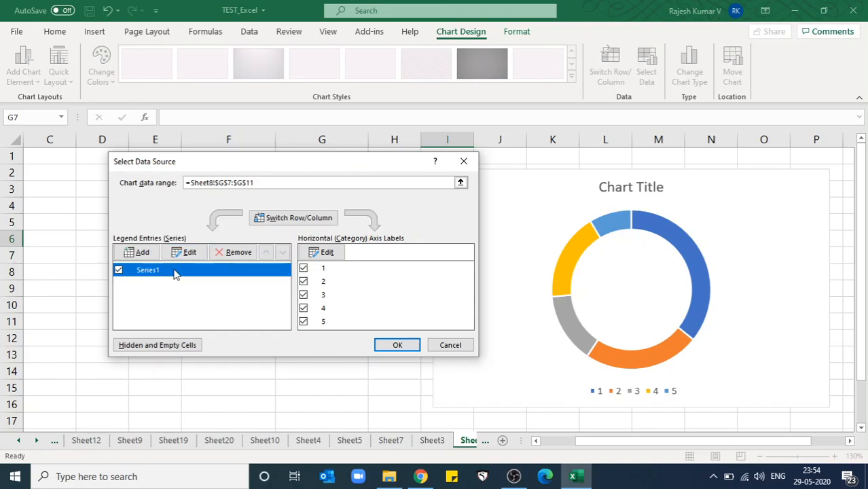
pyautogui.click(188, 252)
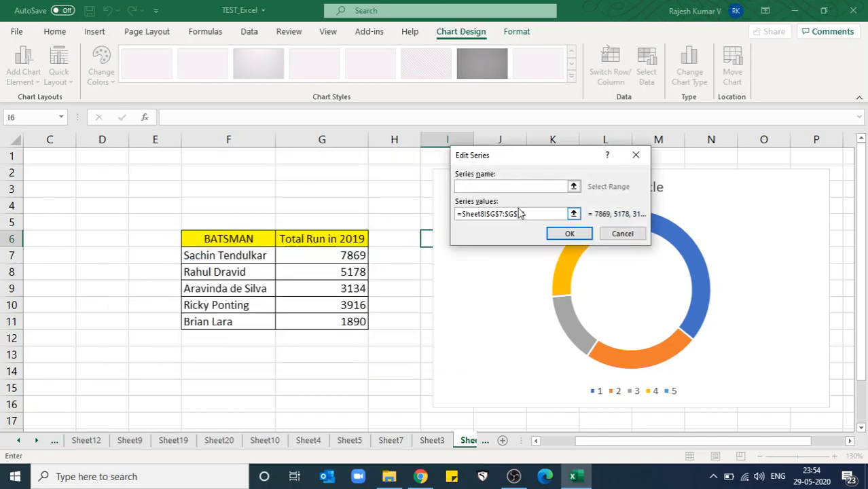
pyautogui.write('Total Run in 2019')
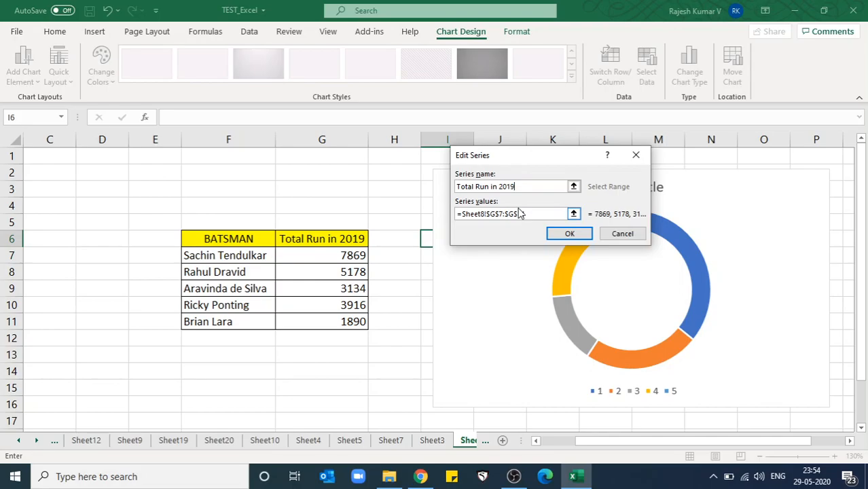
pyautogui.click(565, 233)
# - Link the series name to header cell G6 on Sheet8
pyautogui.click(173, 255)
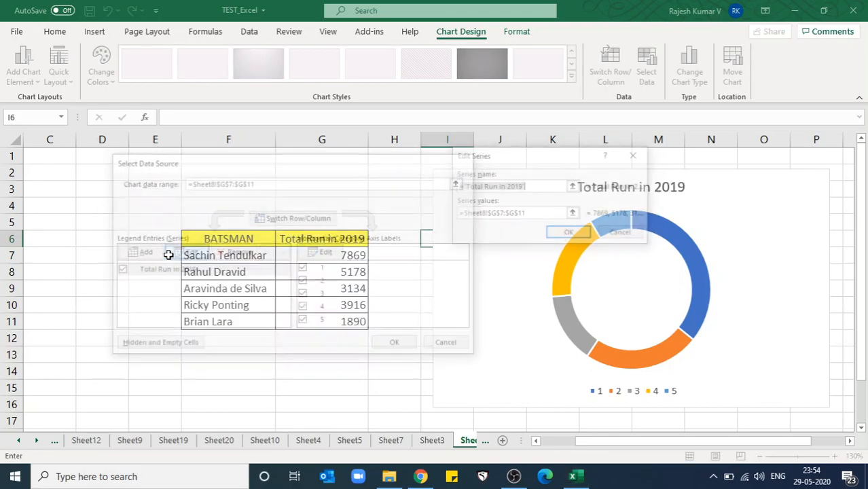
pyautogui.click(295, 233)
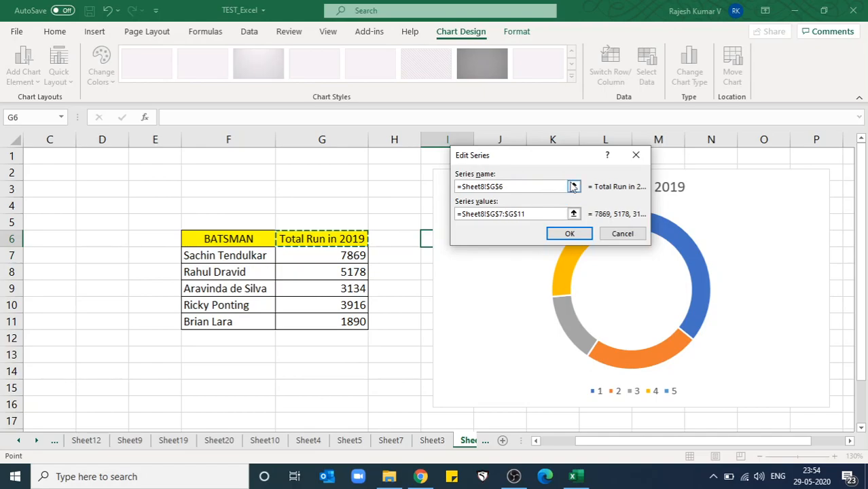
pyautogui.click(569, 233)
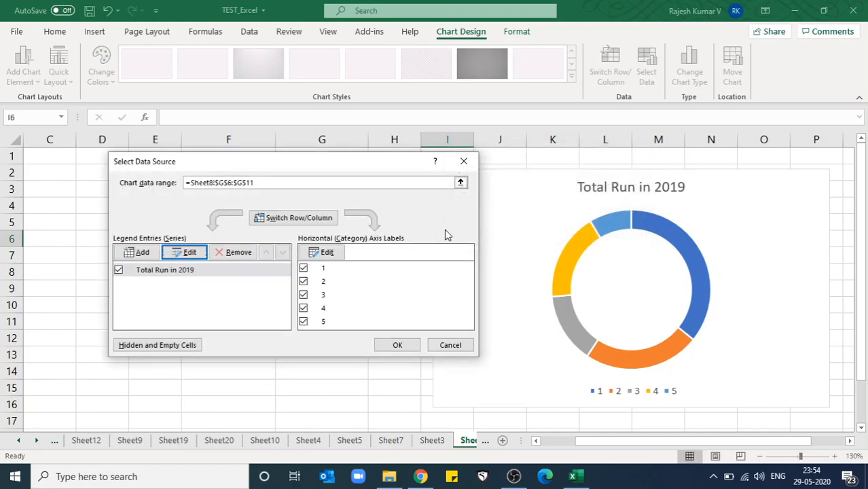
# - Set the category axis labels to the batsman names in F7:F11 and apply the data source settings
pyautogui.moveTo(329, 164); pyautogui.dragTo(352, 21)
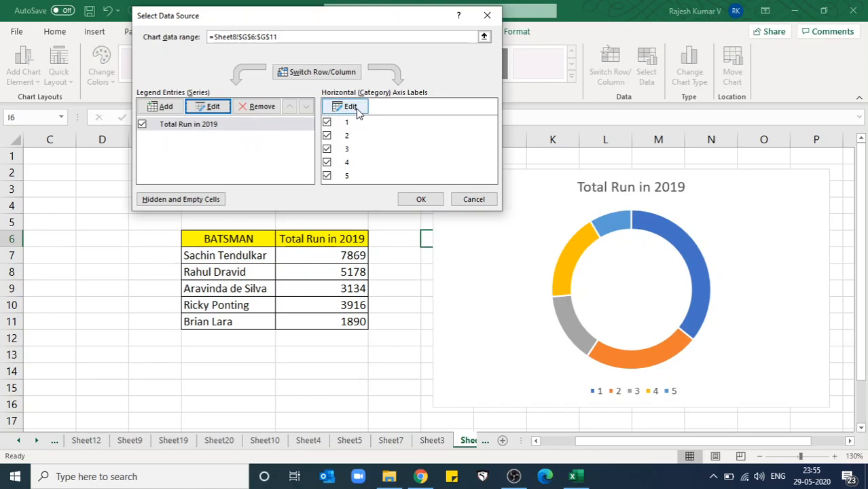
pyautogui.click(351, 107)
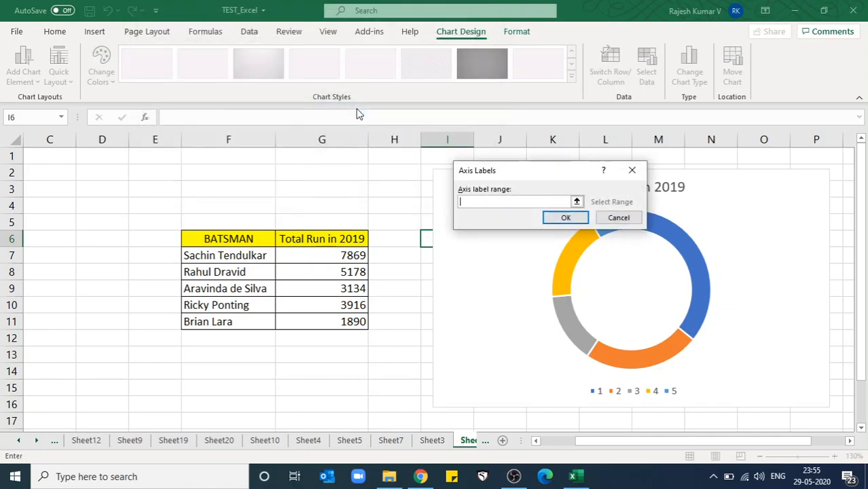
pyautogui.moveTo(233, 255); pyautogui.dragTo(235, 319)
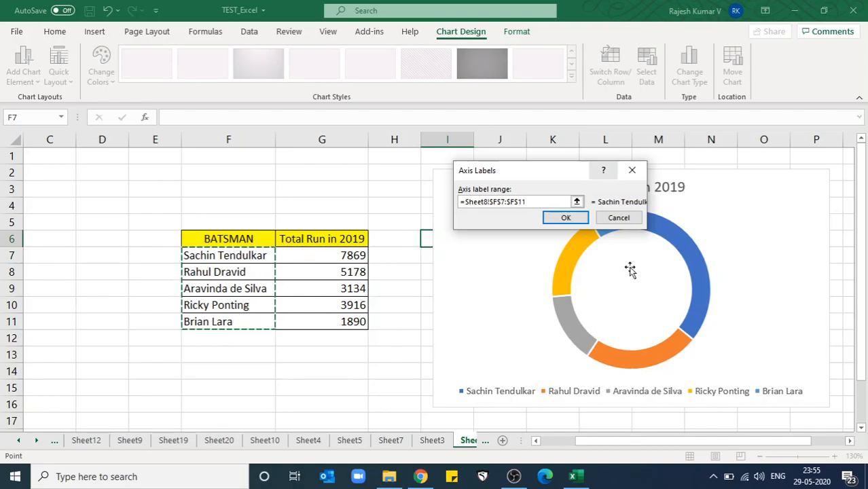
pyautogui.click(563, 218)
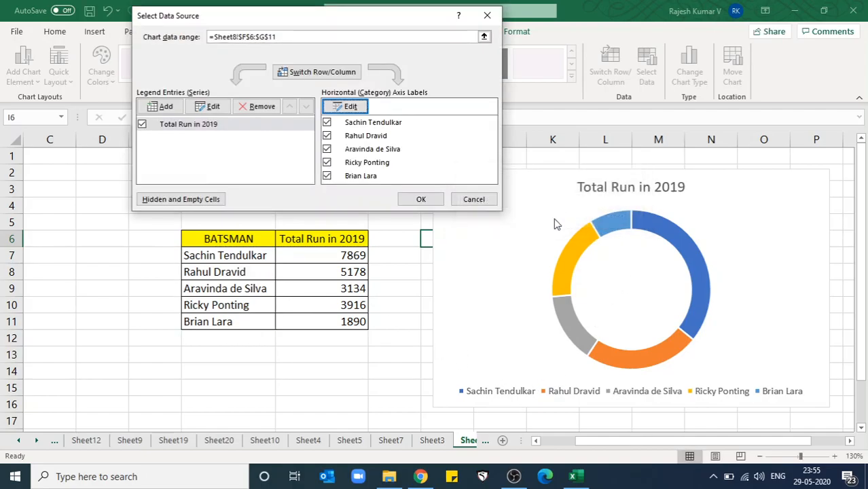
pyautogui.click(421, 199)
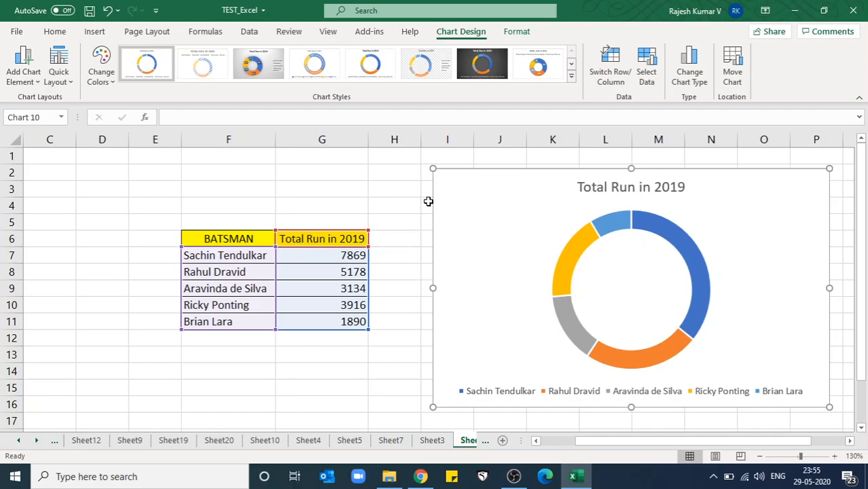
# - Move the doughnut chart closer to the table and apply the grey-background chart style with percentage labels
pyautogui.moveTo(469, 207); pyautogui.dragTo(419, 202)
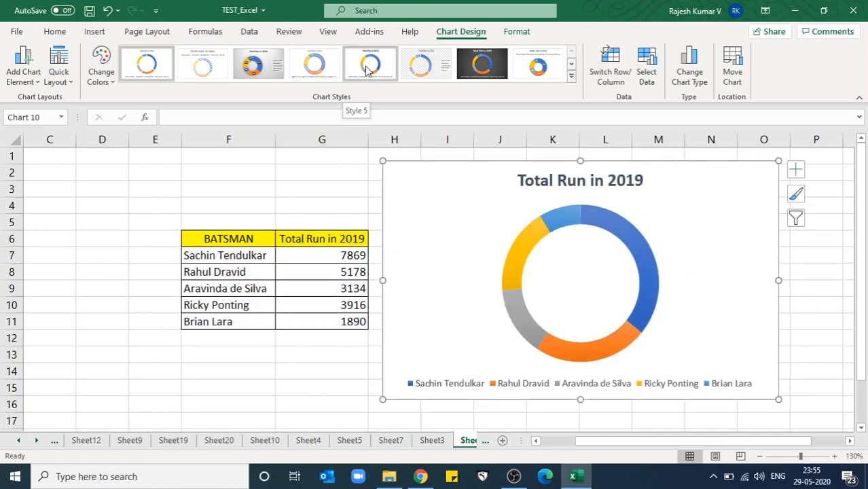
pyautogui.click(257, 72)
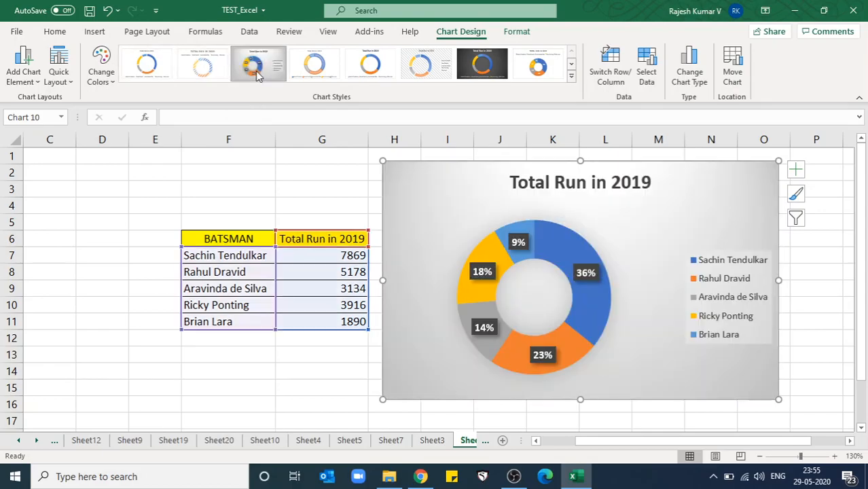
pyautogui.click(101, 68)
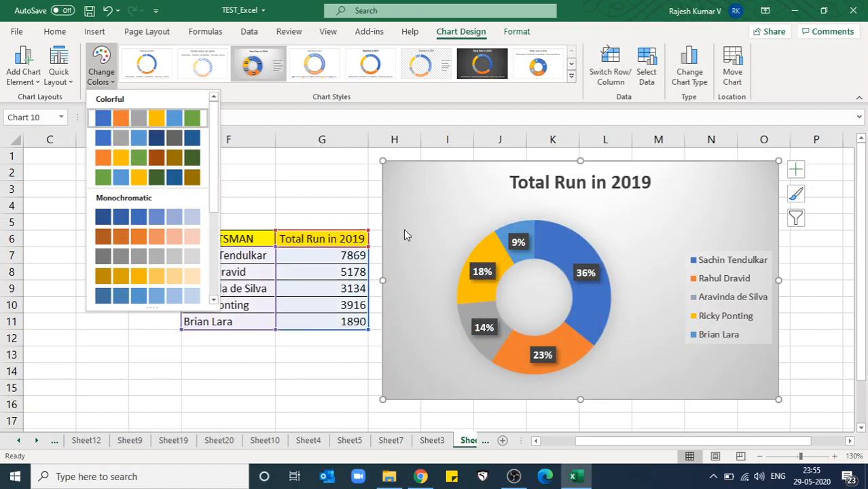
pyautogui.click(430, 229)
# - Apply the quick layout with a chart title, percentage labels and a legend beside the doughnut
pyautogui.click(62, 80)
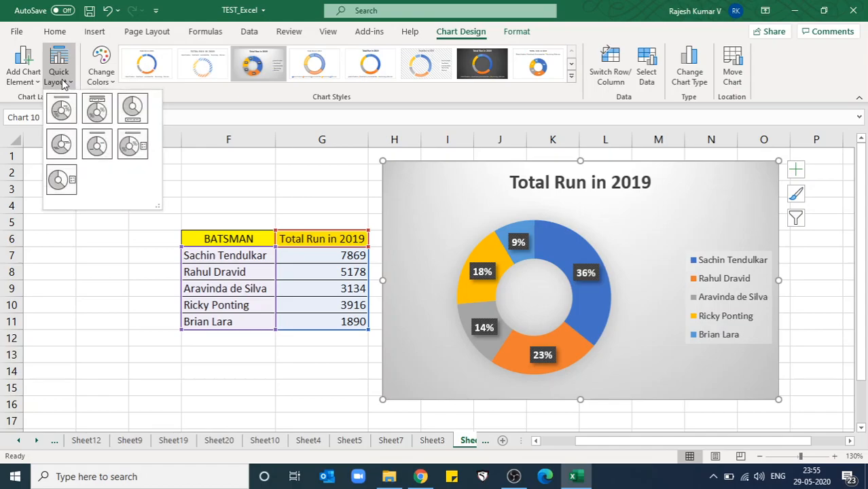
pyautogui.click(133, 143)
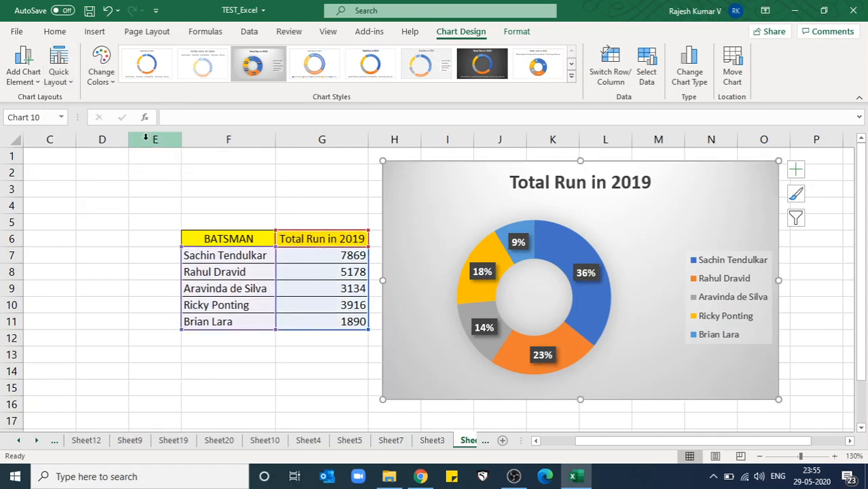
pyautogui.click(60, 84)
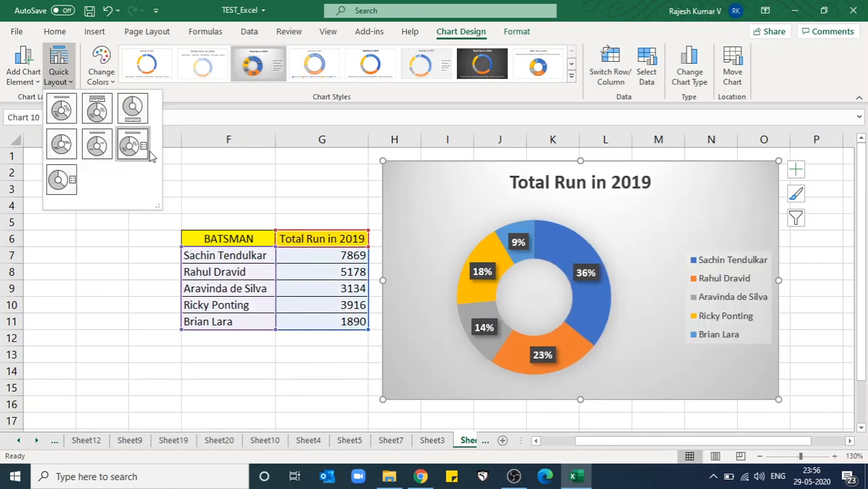
pyautogui.click(143, 155)
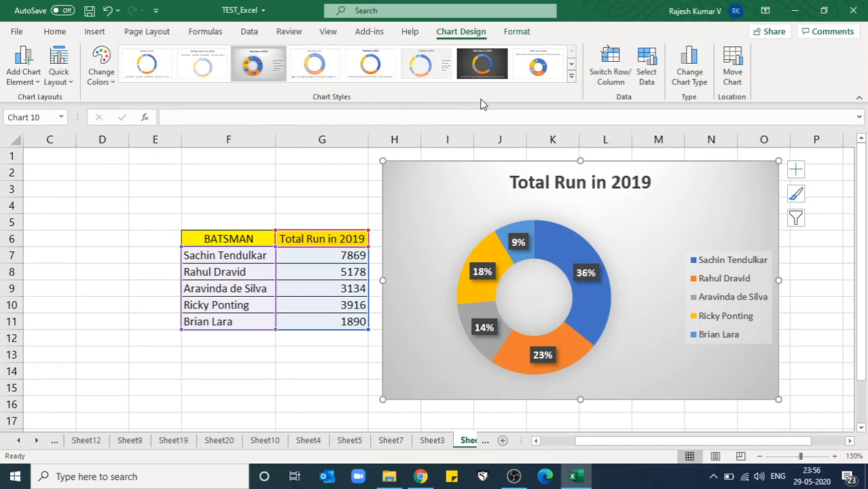
# - Remove the data labels from the doughnut chart, and switch the chart title off and back on
pyautogui.click(797, 171)
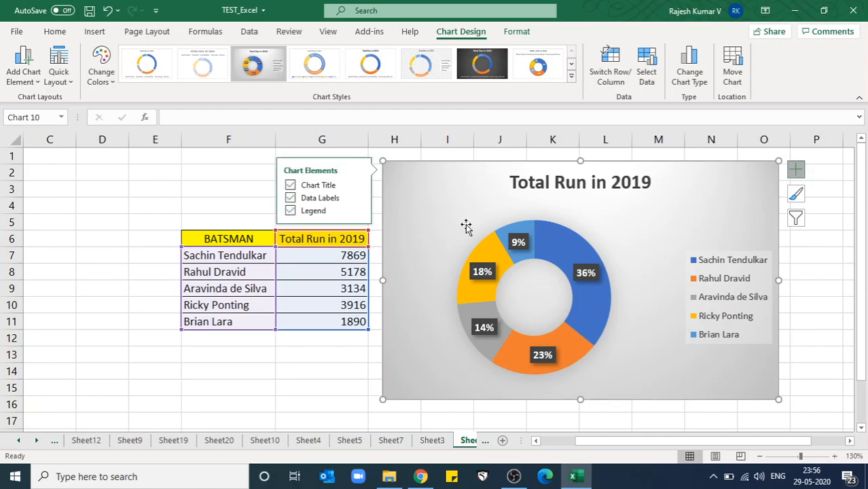
pyautogui.click(290, 198)
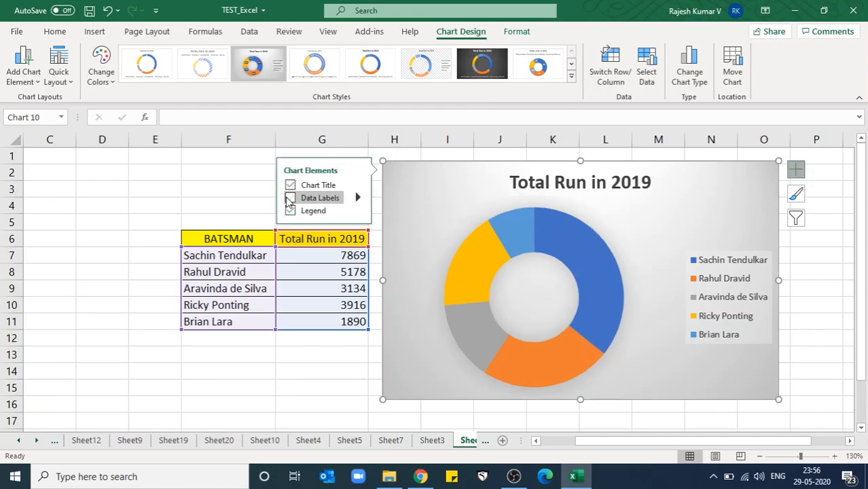
pyautogui.click(292, 187)
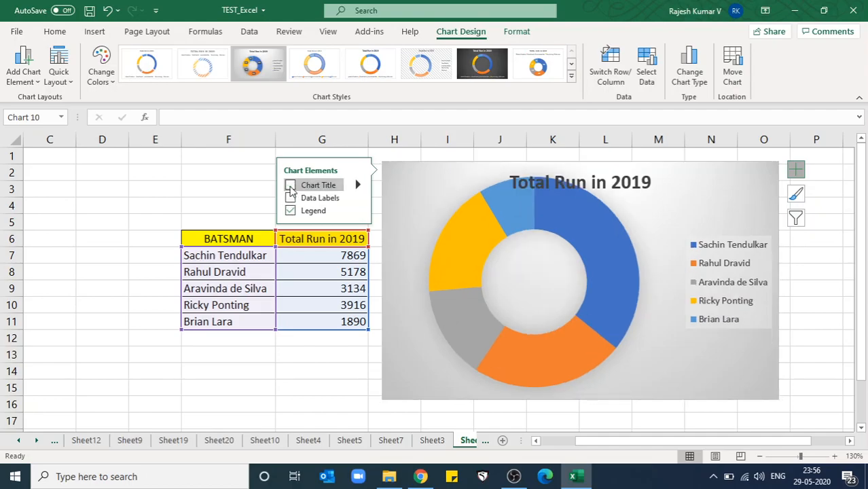
pyautogui.click(291, 187)
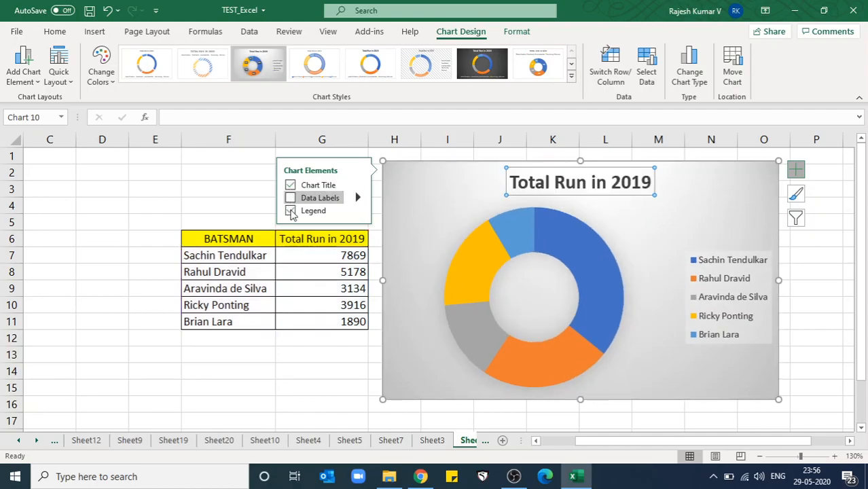
pyautogui.click(692, 293)
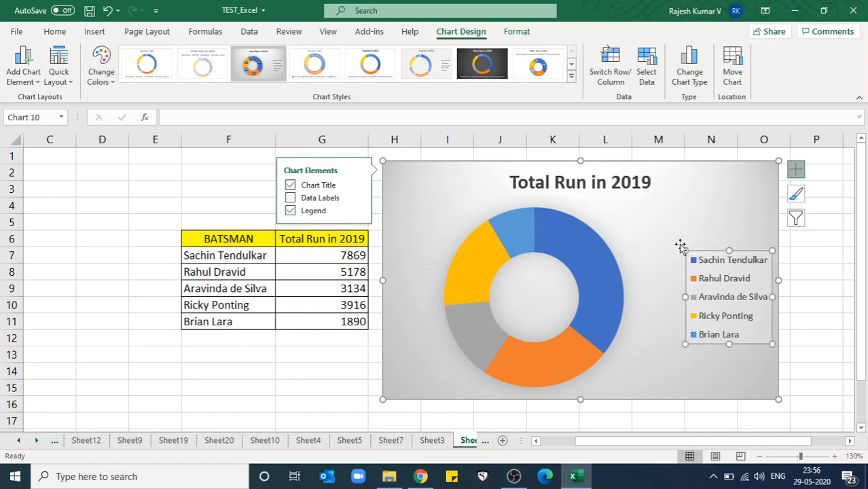
pyautogui.click(696, 205)
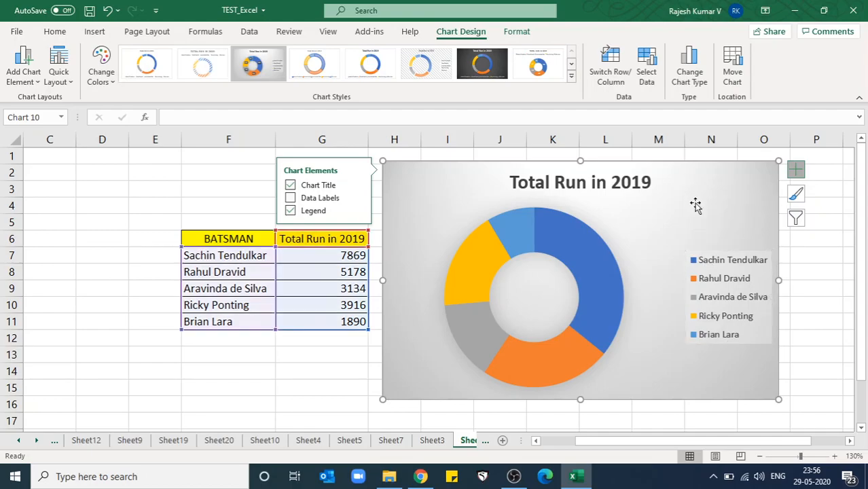